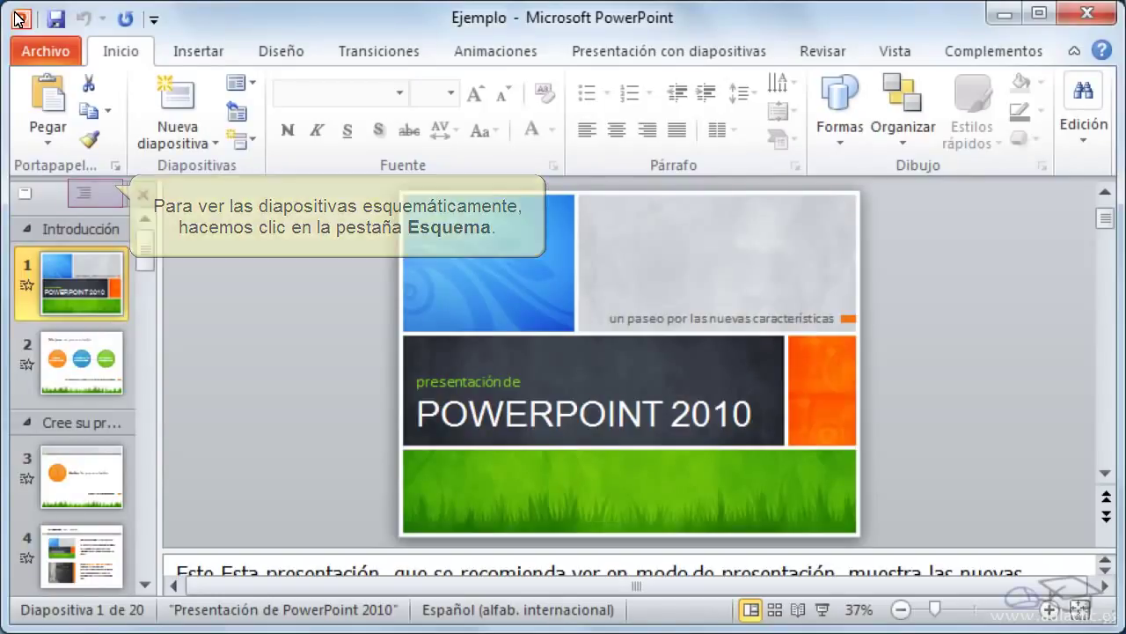
- Preview the outline pane, return to thumbnails, then show Slide Sorter zoomed out to 23%
click(92, 195)
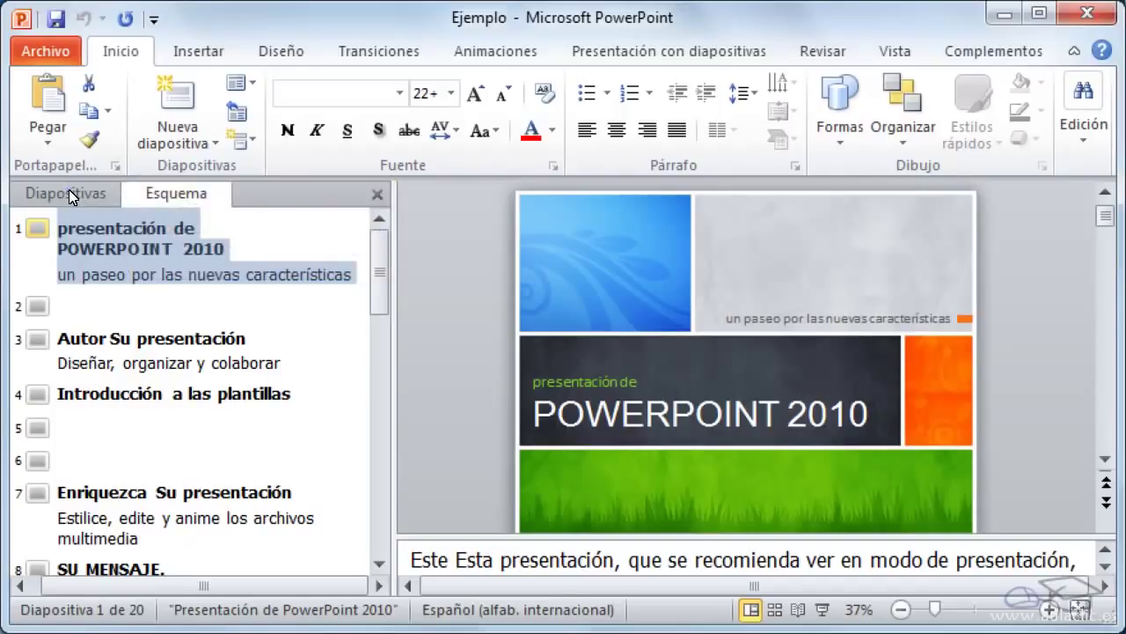
click(69, 189)
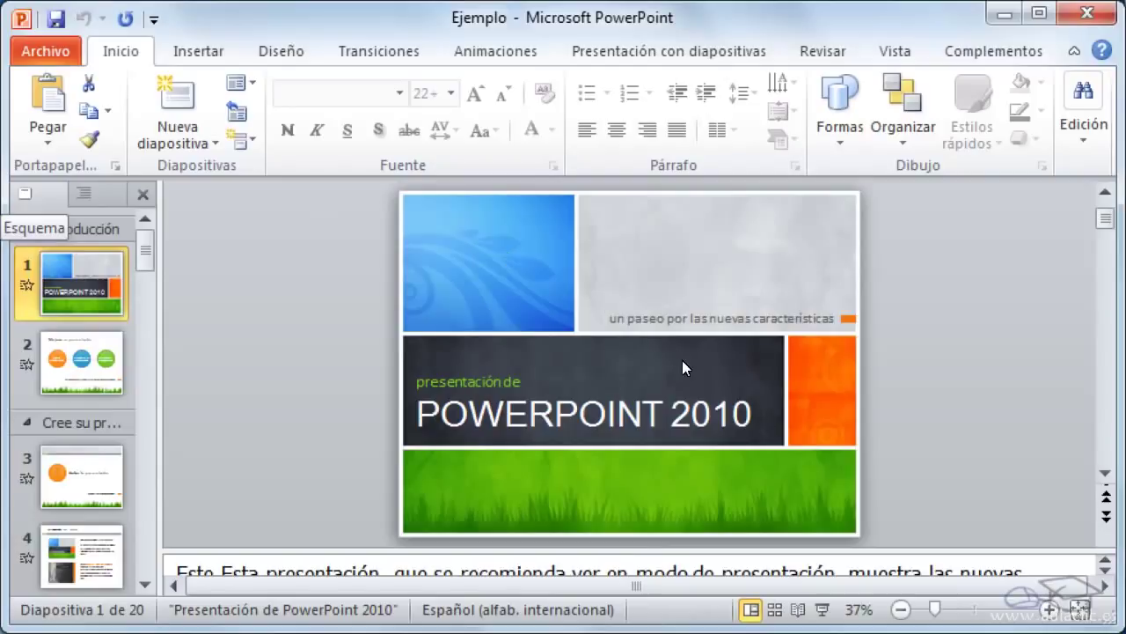
click(775, 609)
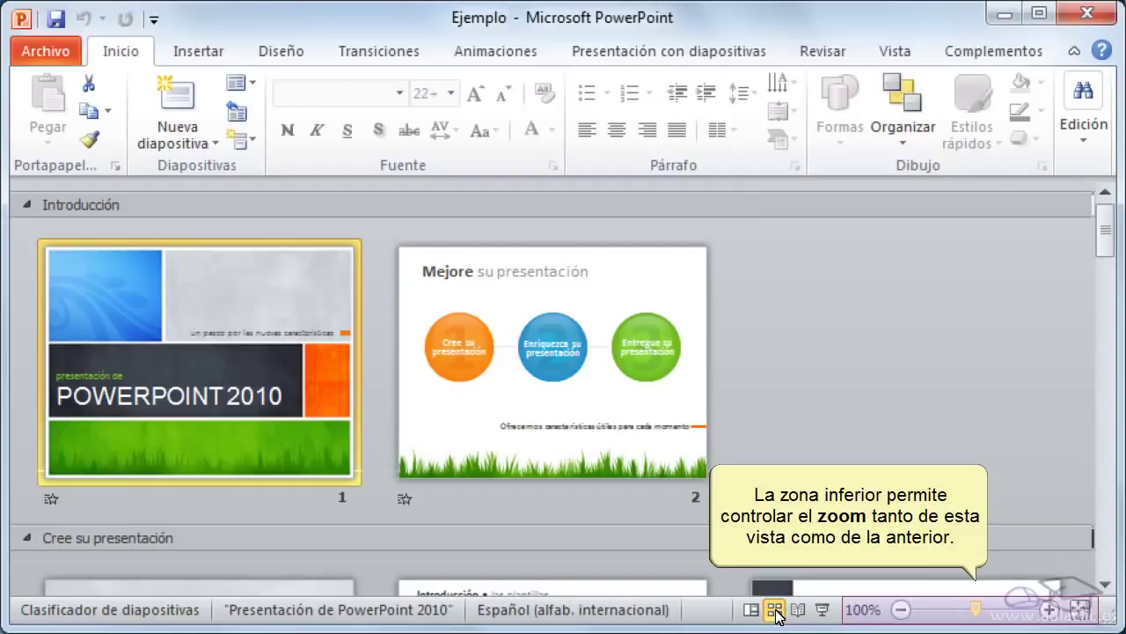
click(946, 609)
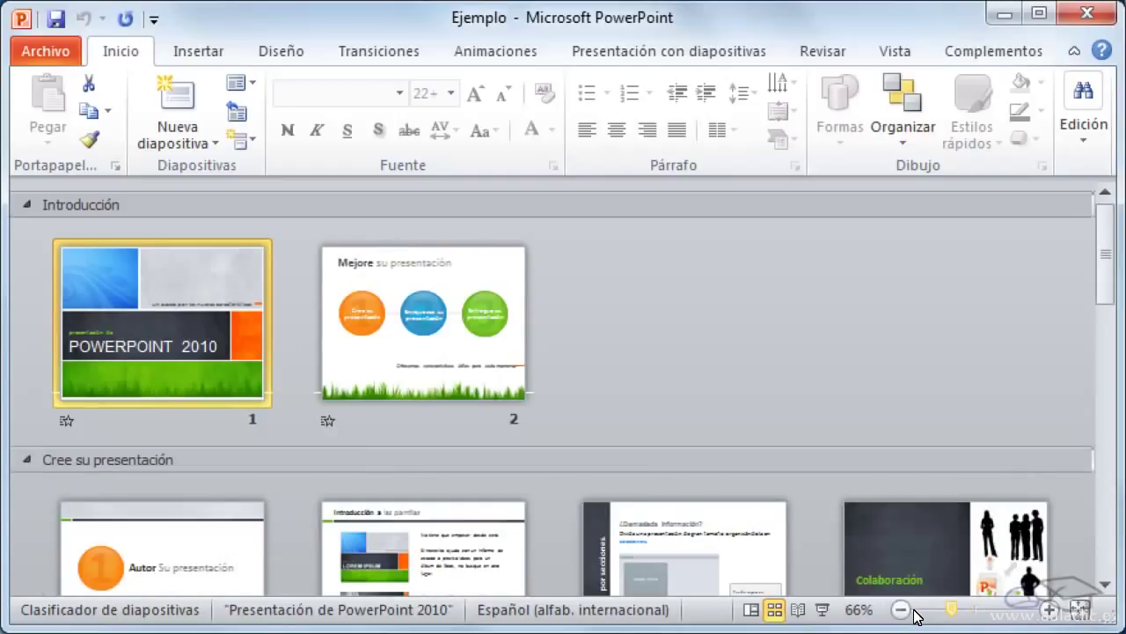
click(915, 610)
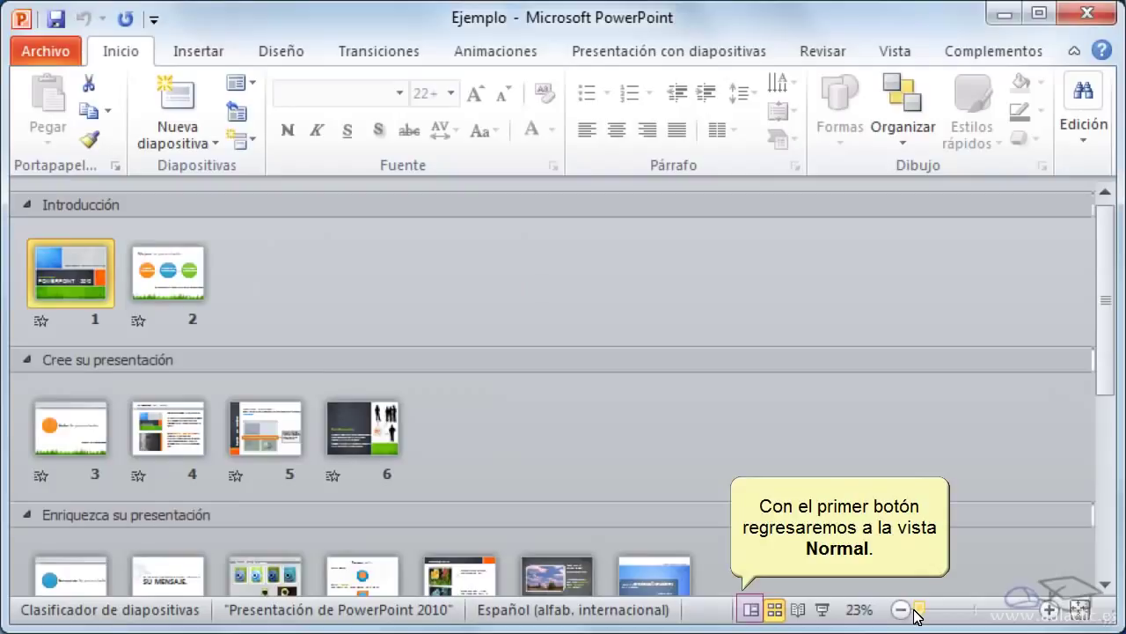
- Return to Normal view, then show the deck in Reading View on title slide 1 of 20
click(751, 610)
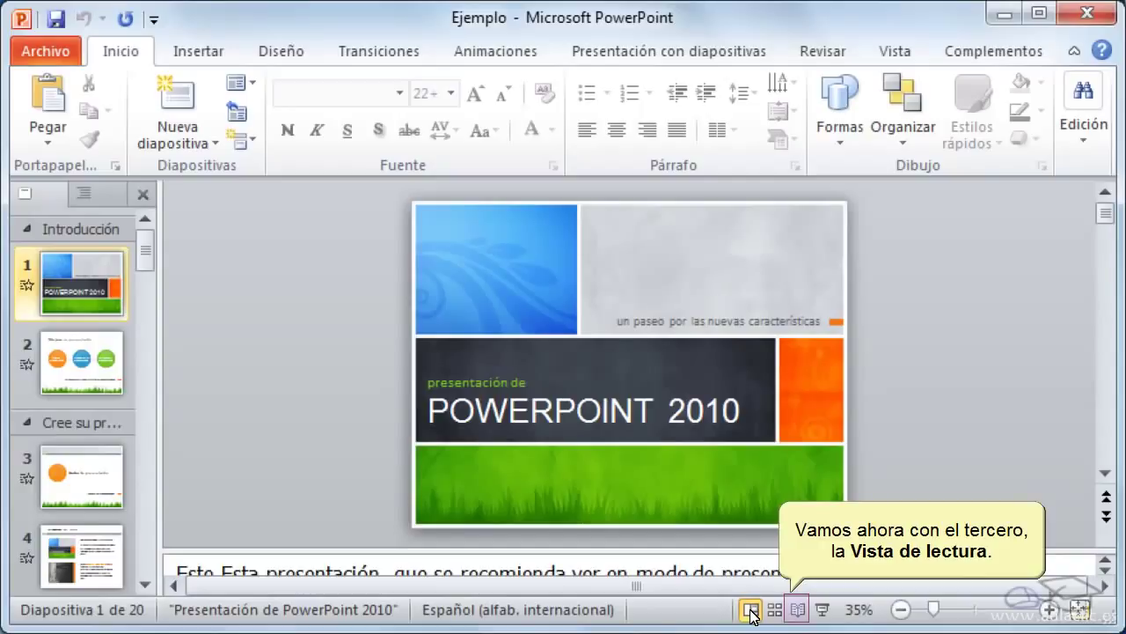
click(798, 609)
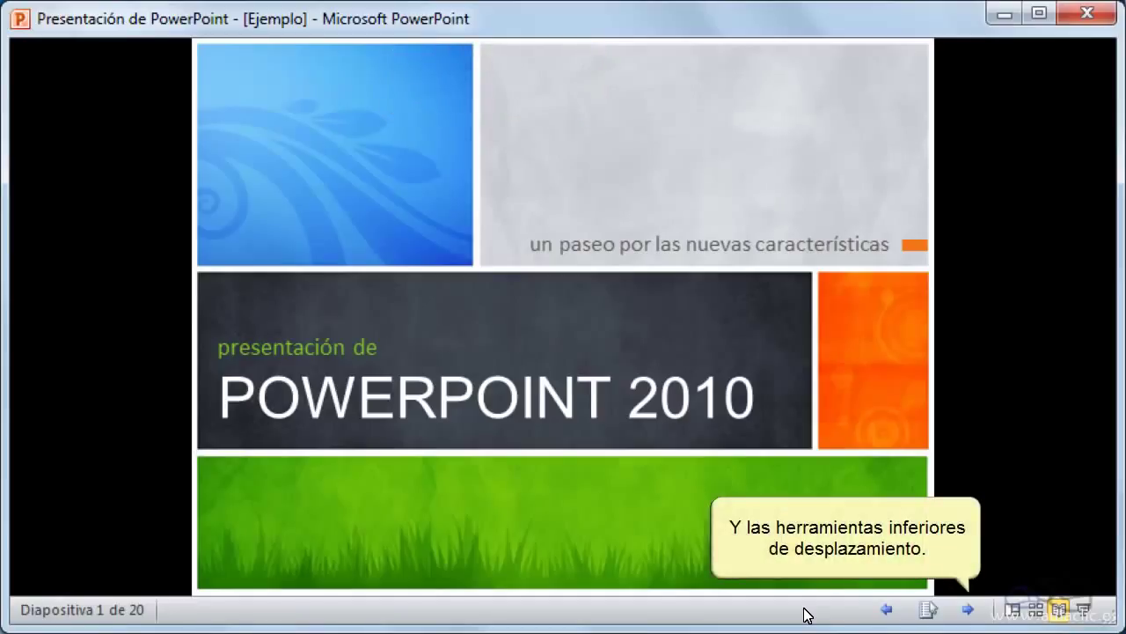
- Page ahead two slides in Reading View, shrink then maximize the window, and return to Normal view
click(969, 609)
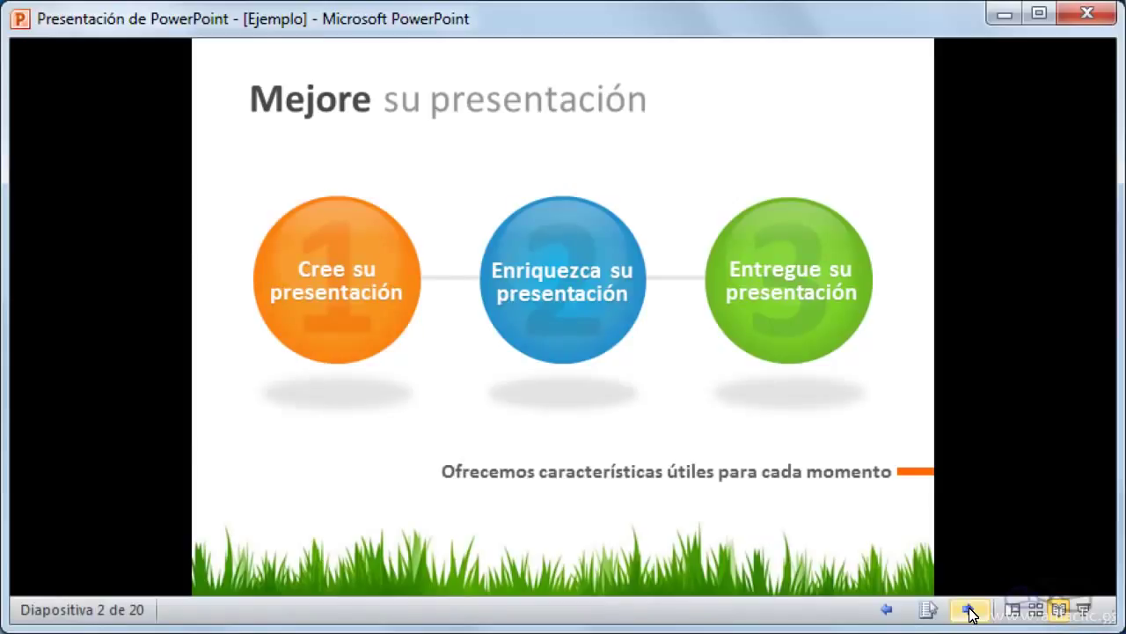
click(969, 608)
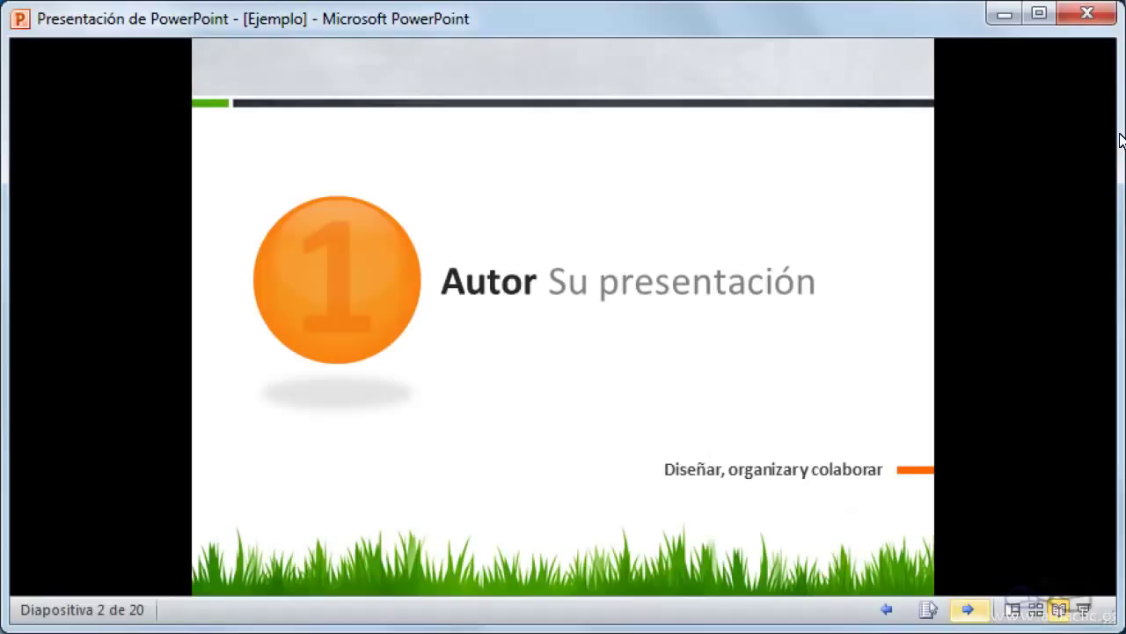
drag(1123, 7, 876, 196)
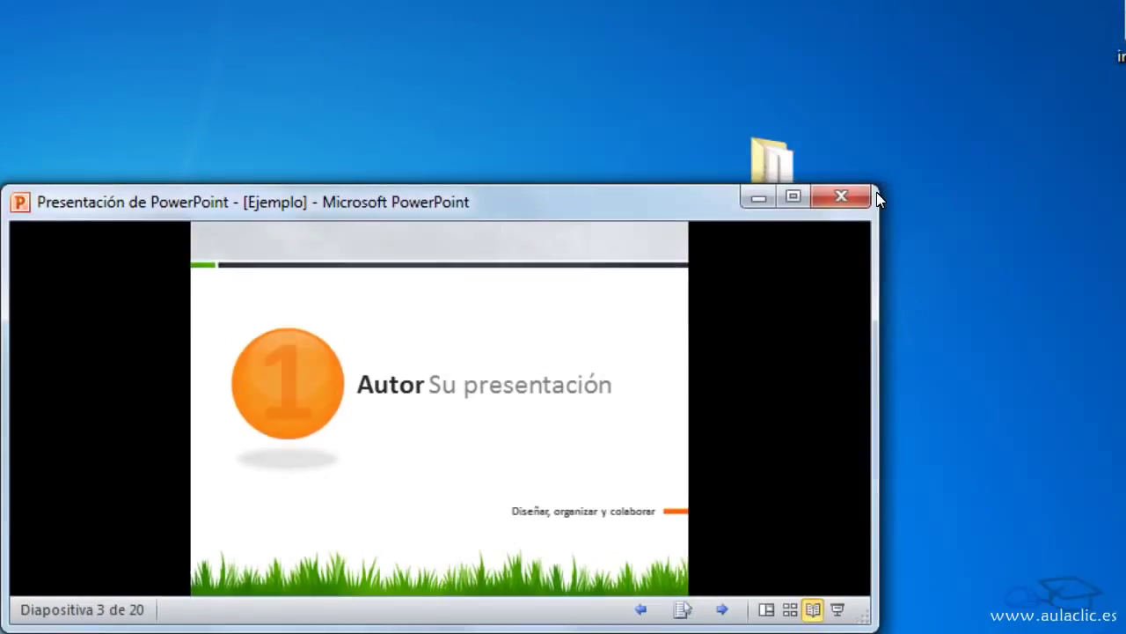
click(791, 196)
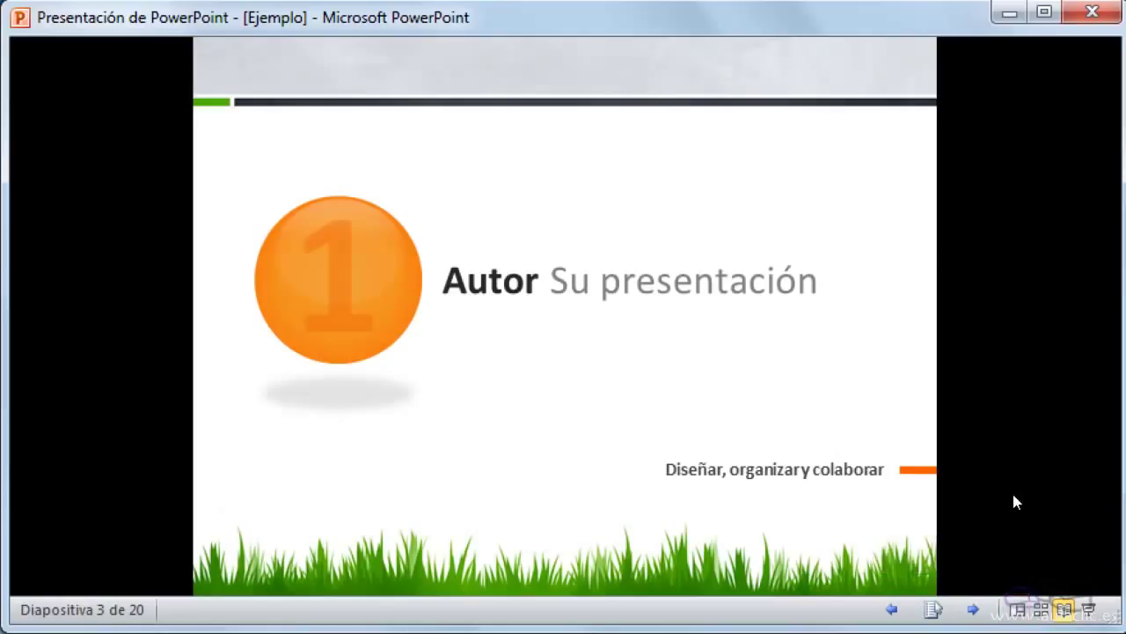
click(1017, 609)
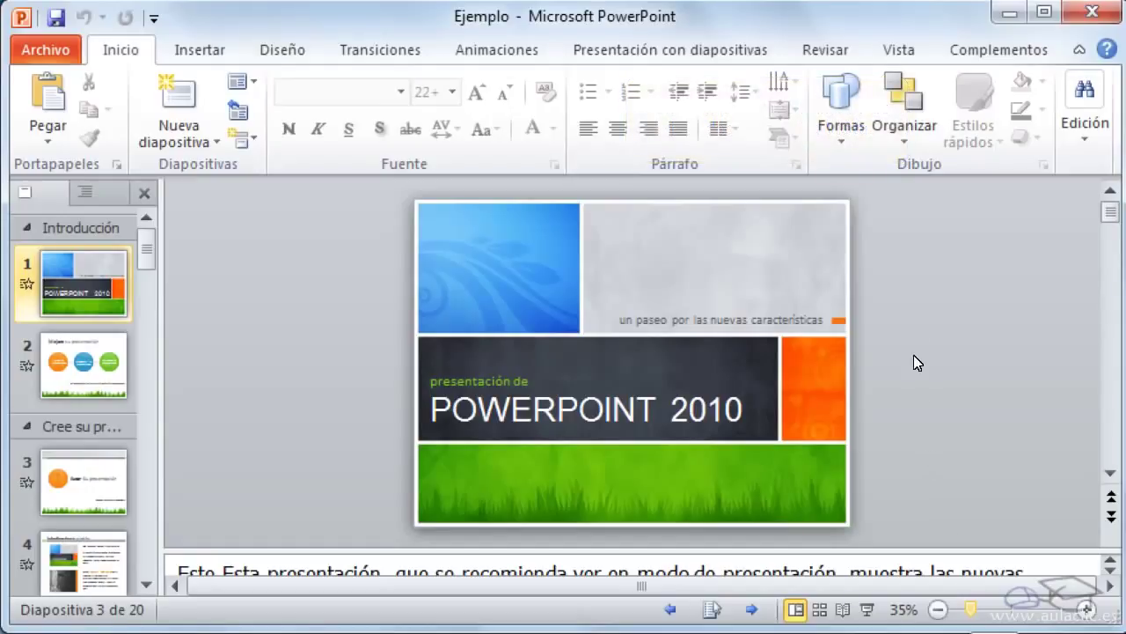
- Choose Página de notas from the Vista tab's presentation views
click(900, 51)
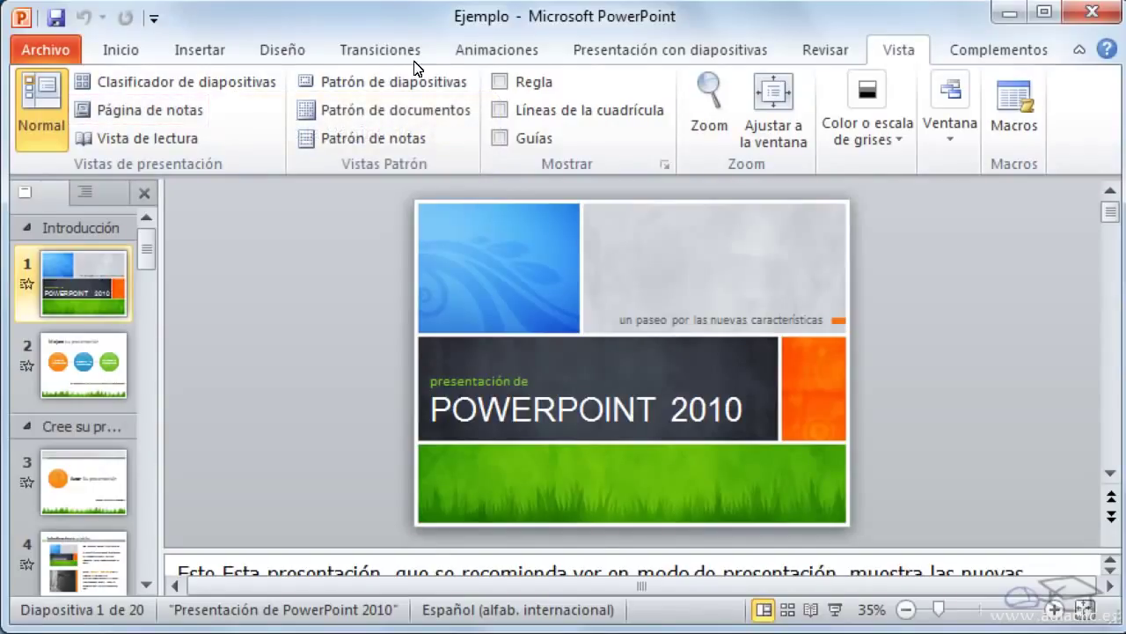
click(189, 117)
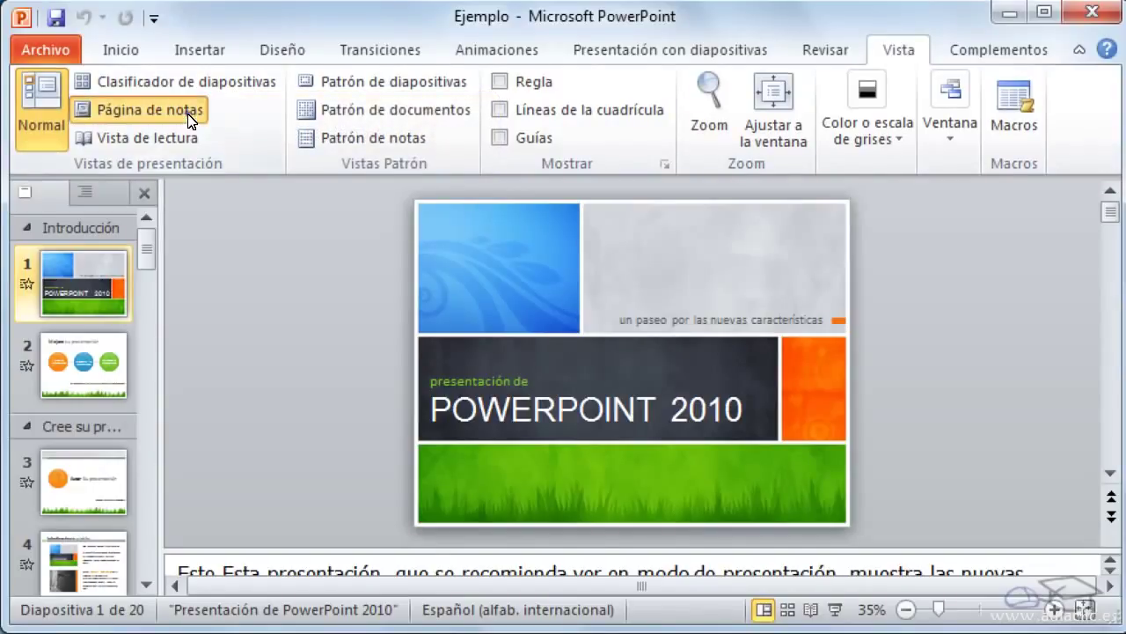